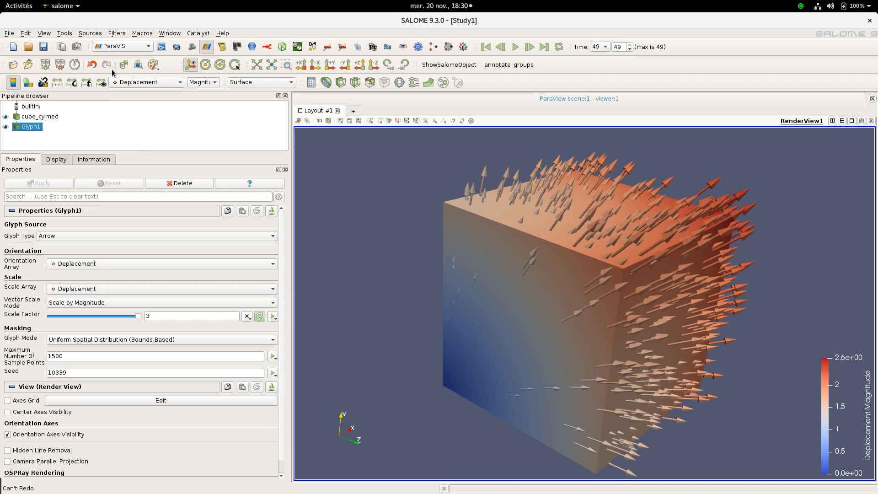
Discard the current visualization and open the ParaView file cube_cy.med from the Premiers_pas folder
{"action": "left_click", "coordinate": [75, 66]}
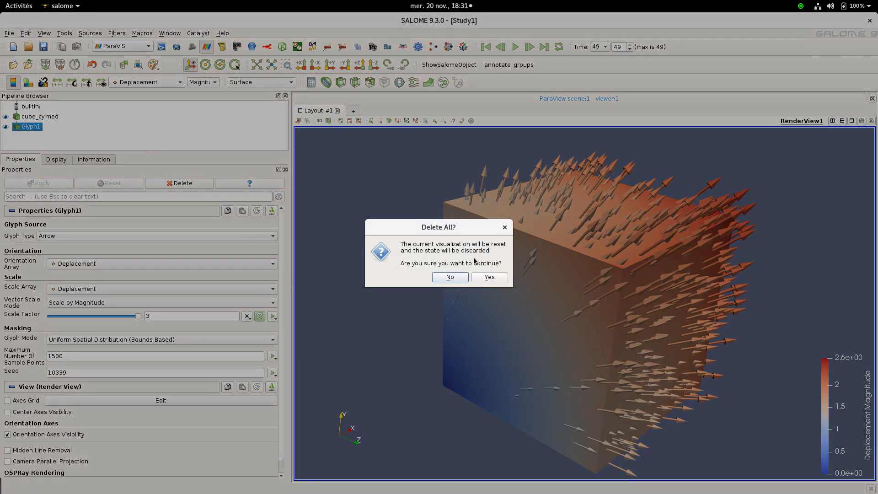
{"action": "left_click", "coordinate": [484, 279]}
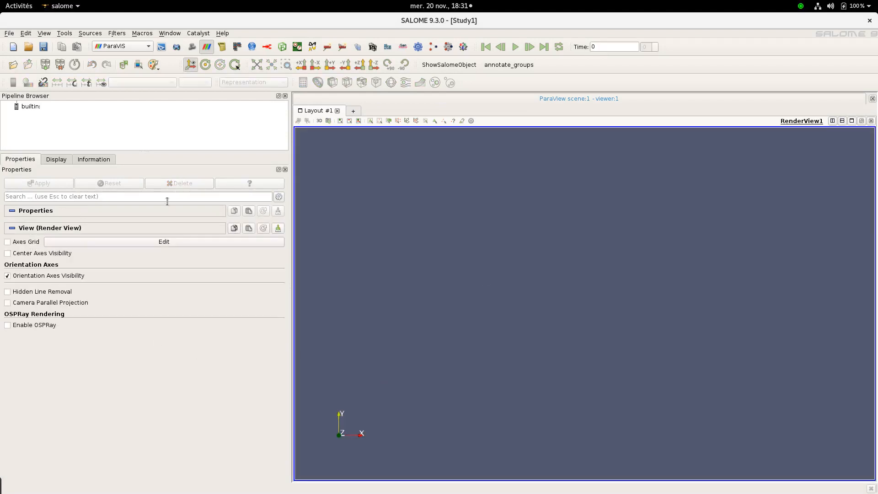
{"action": "left_click", "coordinate": [9, 33]}
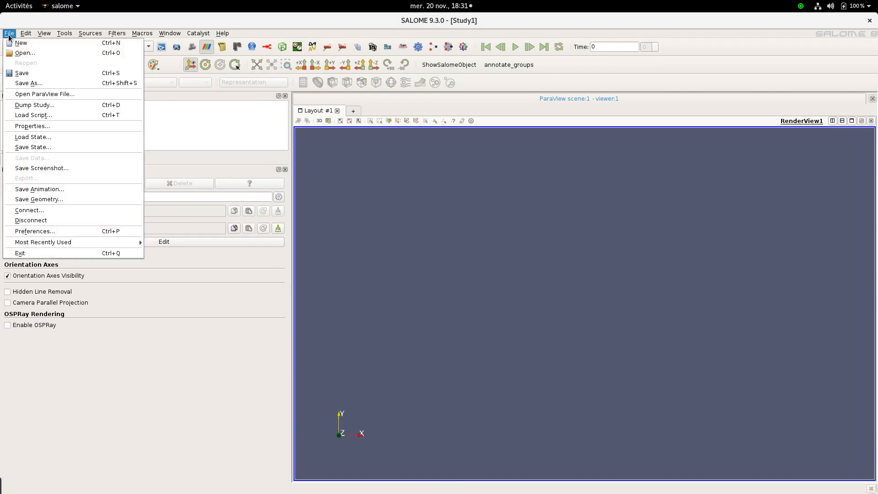
{"action": "left_click", "coordinate": [23, 95]}
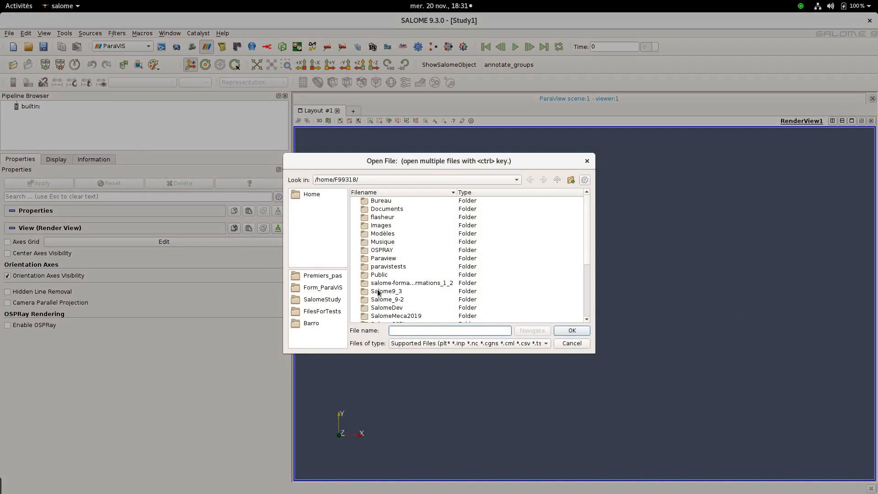
{"action": "left_click", "coordinate": [315, 279]}
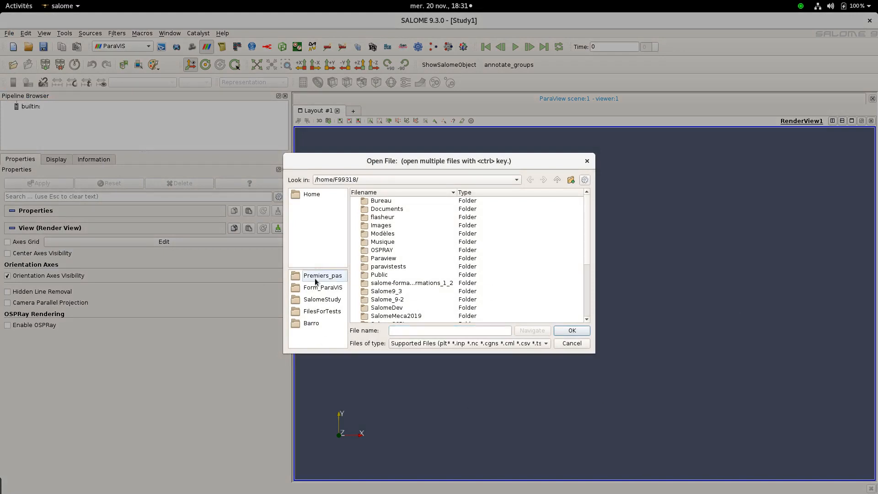
{"action": "left_click", "coordinate": [339, 277]}
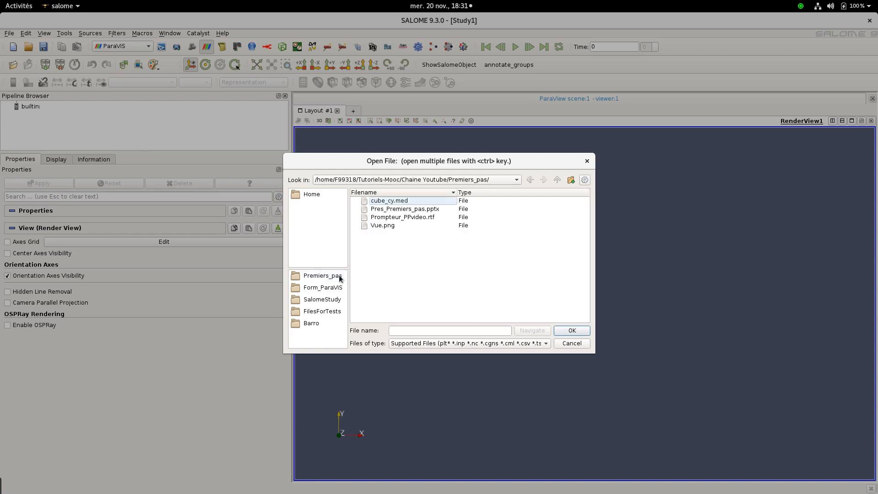
{"action": "left_click", "coordinate": [379, 203]}
{"action": "double_click", "coordinate": [378, 204]}
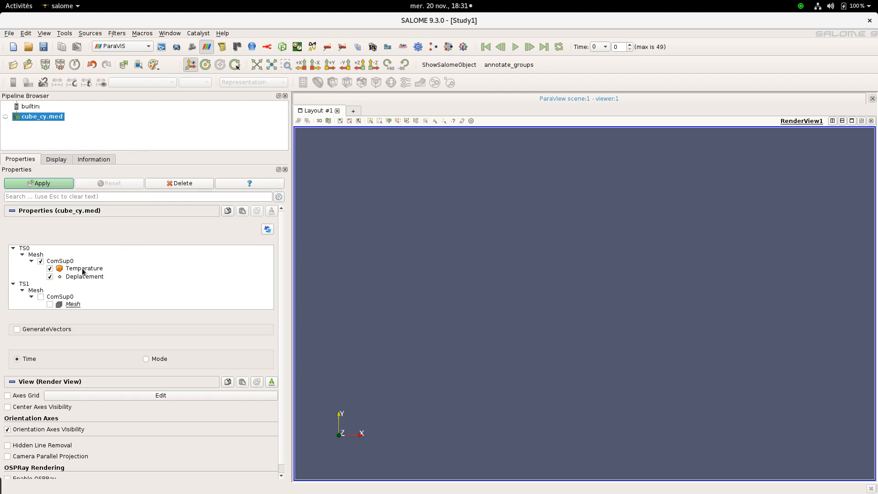
Load cube_cy.med with both the Temperature and Deplacement fields enabled
{"action": "left_click", "coordinate": [49, 277]}
{"action": "left_click", "coordinate": [49, 268]}
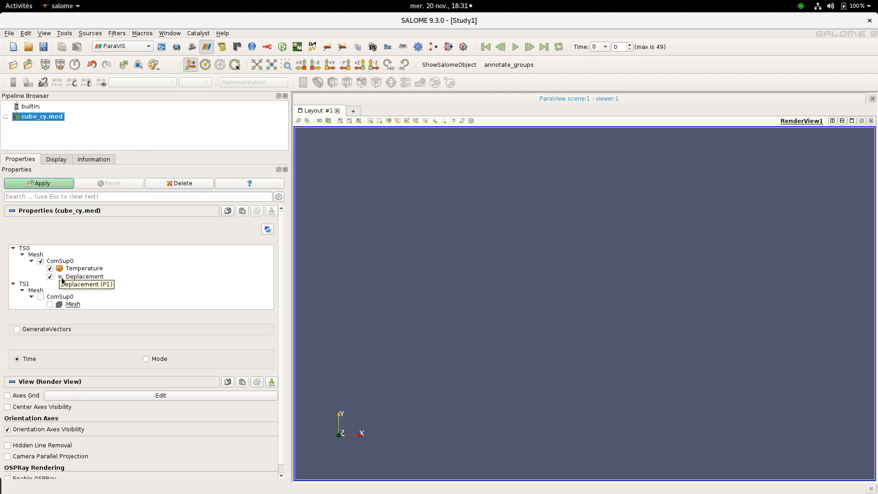
{"action": "left_click", "coordinate": [51, 183]}
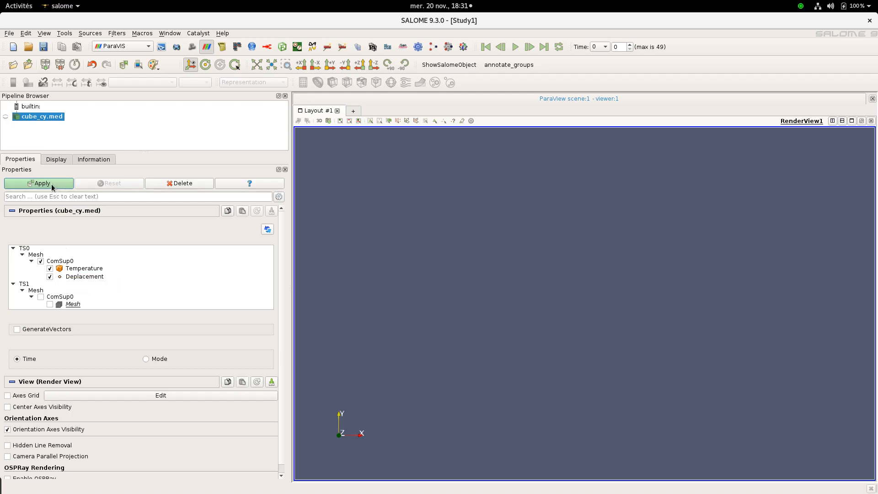
Examine the loaded cube from several angles and distances, refitting the view to the data
{"action": "left_click_drag", "start_coordinate": [600, 220], "coordinate": [659, 283]}
{"action": "scroll", "coordinate": [658, 283], "scroll_direction": "down", "scroll_amount": 3}
{"action": "scroll", "coordinate": [659, 281], "scroll_direction": "up", "scroll_amount": 3}
{"action": "scroll", "coordinate": [659, 284], "scroll_direction": "down", "scroll_amount": 3}
{"action": "mouse_move", "coordinate": [659, 282]}
{"action": "middle_mouse_down"}
{"action": "mouse_move", "coordinate": [577, 280]}
{"action": "mouse_move", "coordinate": [716, 288]}
{"action": "mouse_move", "coordinate": [603, 278]}
{"action": "mouse_move", "coordinate": [607, 249]}
{"action": "mouse_move", "coordinate": [430, 198]}
{"action": "mouse_move", "coordinate": [705, 272]}
{"action": "mouse_move", "coordinate": [830, 361]}
{"action": "mouse_move", "coordinate": [552, 357]}
{"action": "mouse_move", "coordinate": [658, 302]}
{"action": "mouse_move", "coordinate": [659, 292]}
{"action": "middle_mouse_up"}
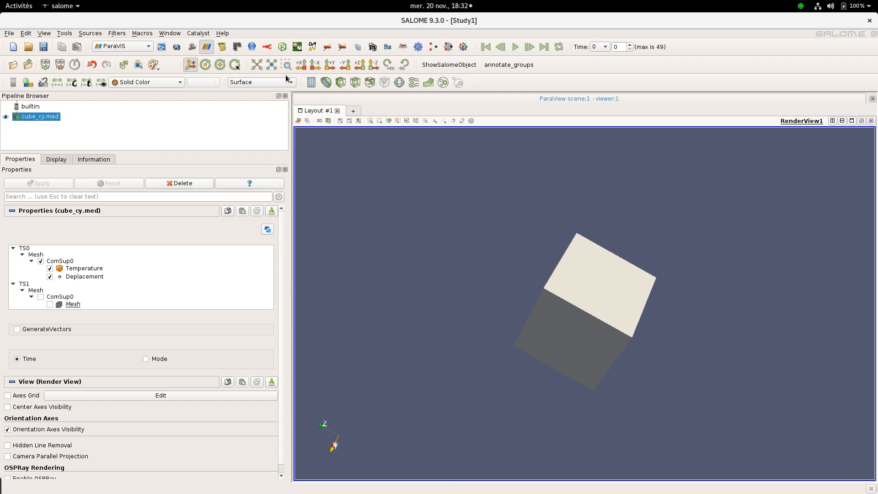
{"action": "left_click", "coordinate": [271, 64]}
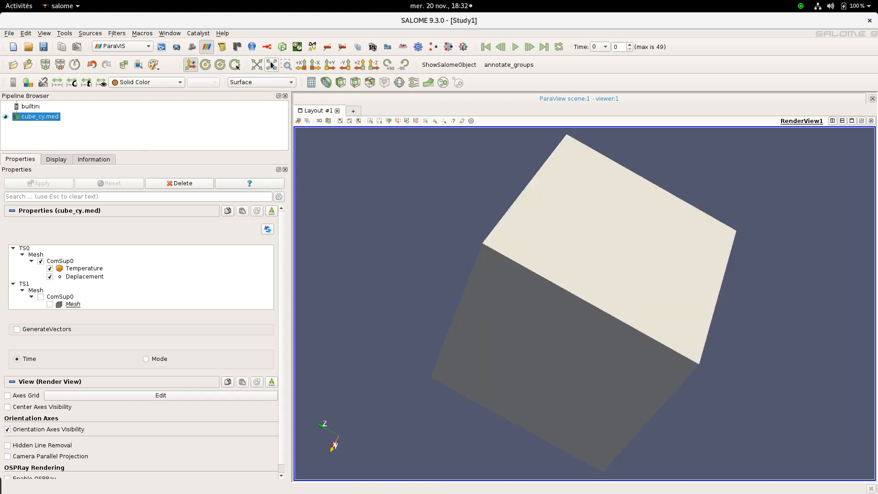
{"action": "left_click_drag", "start_coordinate": [495, 229], "coordinate": [355, 222]}
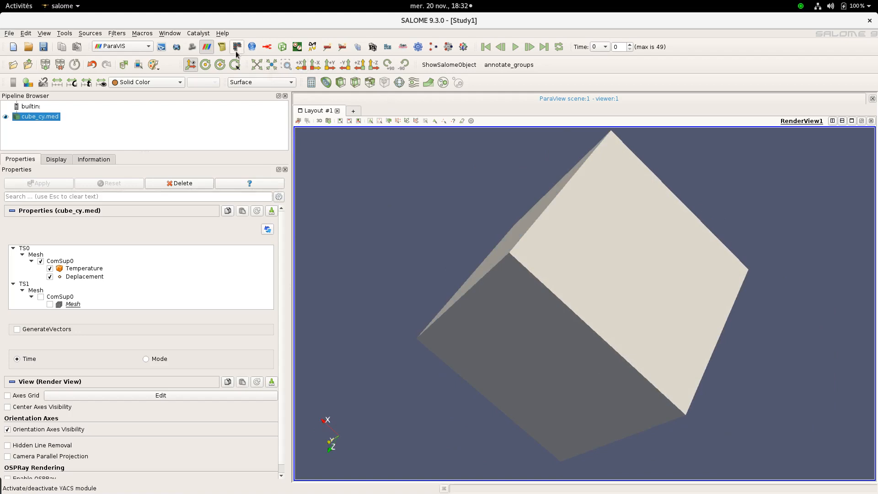
Color the cube surface by the Deplacement field and inspect the coloring on its faces
{"action": "left_click", "coordinate": [161, 82]}
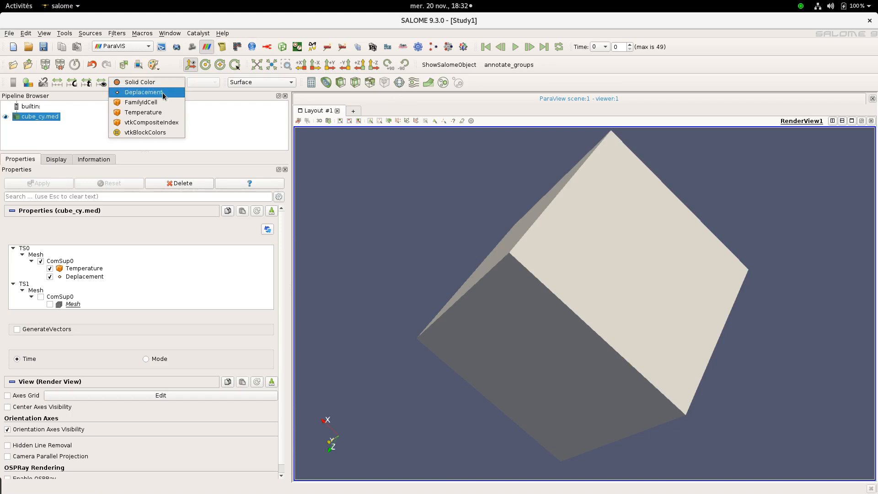
{"action": "left_click", "coordinate": [163, 93]}
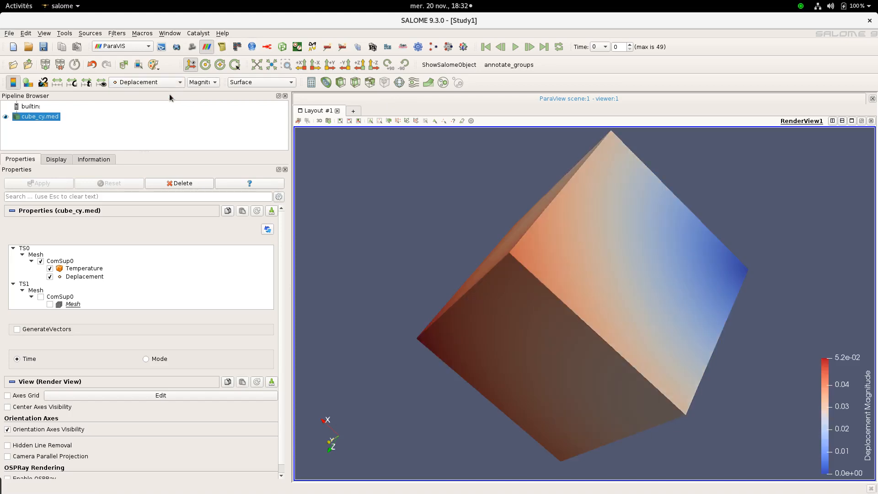
{"action": "left_click_drag", "start_coordinate": [641, 301], "coordinate": [837, 244]}
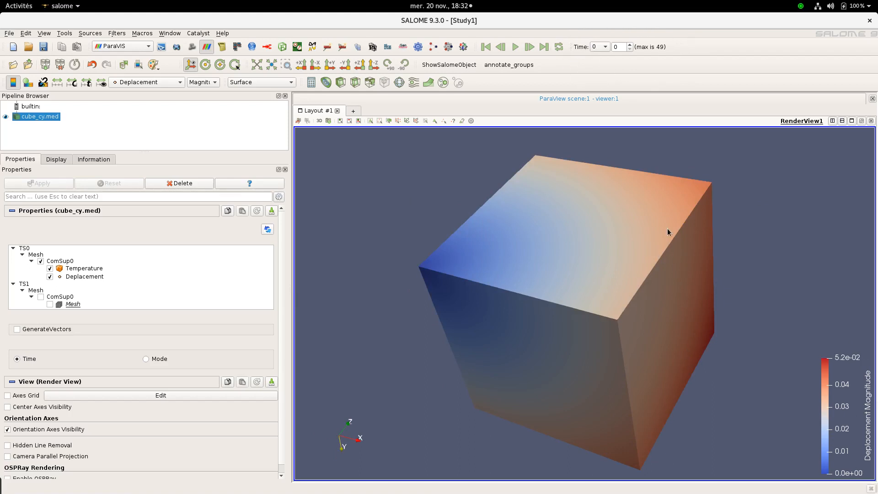
Go to the last time step and rescale the Deplacement color range to the visible data
{"action": "left_click", "coordinate": [543, 47]}
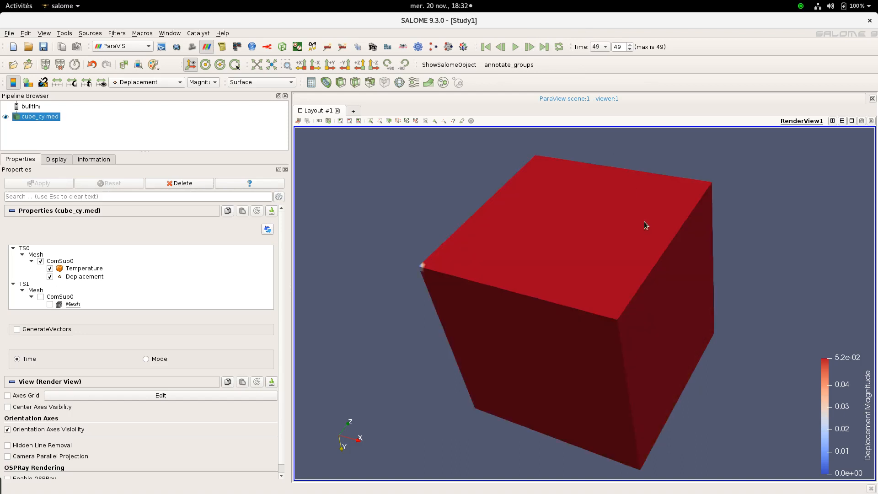
{"action": "left_click_drag", "start_coordinate": [641, 229], "coordinate": [747, 255]}
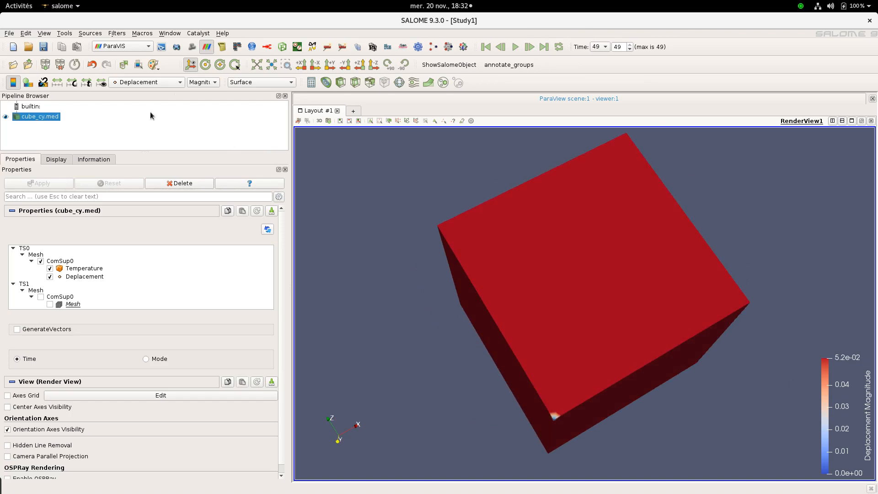
{"action": "left_click", "coordinate": [100, 84]}
{"action": "left_click_drag", "start_coordinate": [479, 270], "coordinate": [772, 470]}
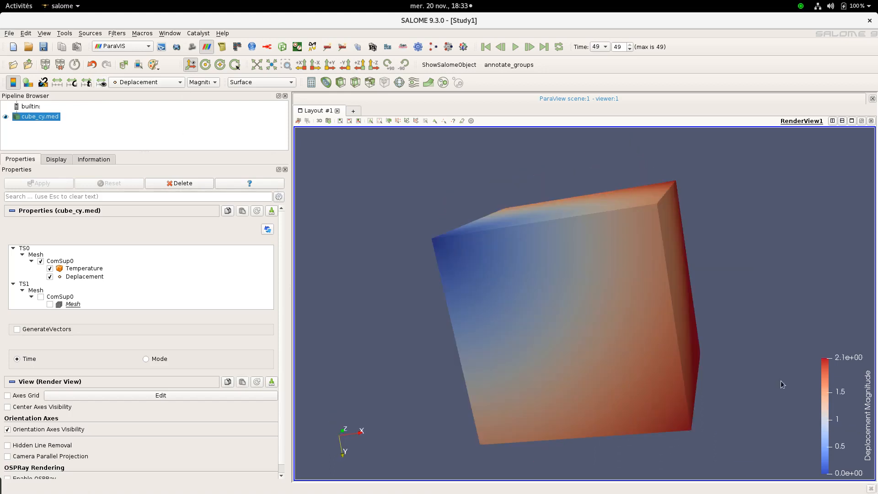
{"action": "left_click_drag", "start_coordinate": [548, 347], "coordinate": [493, 361]}
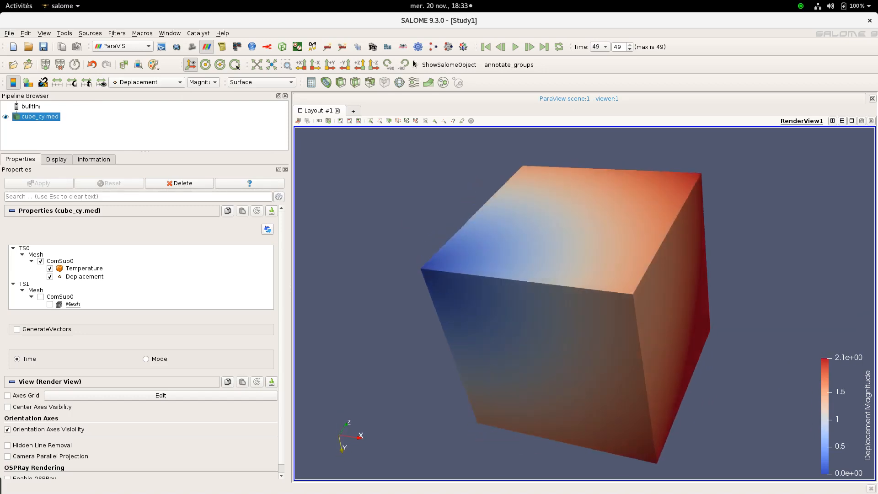
Return to the first time step and rescale the Deplacement color range to the data over all time steps
{"action": "left_click", "coordinate": [485, 47]}
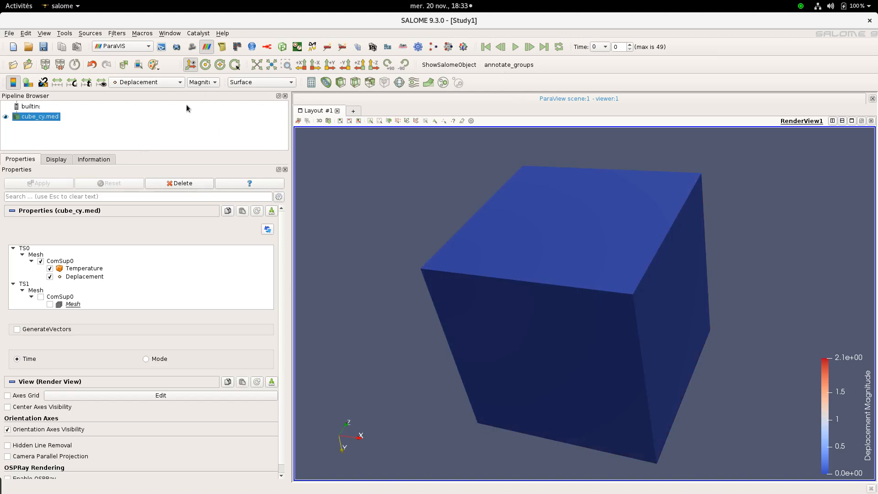
{"action": "left_click", "coordinate": [87, 82]}
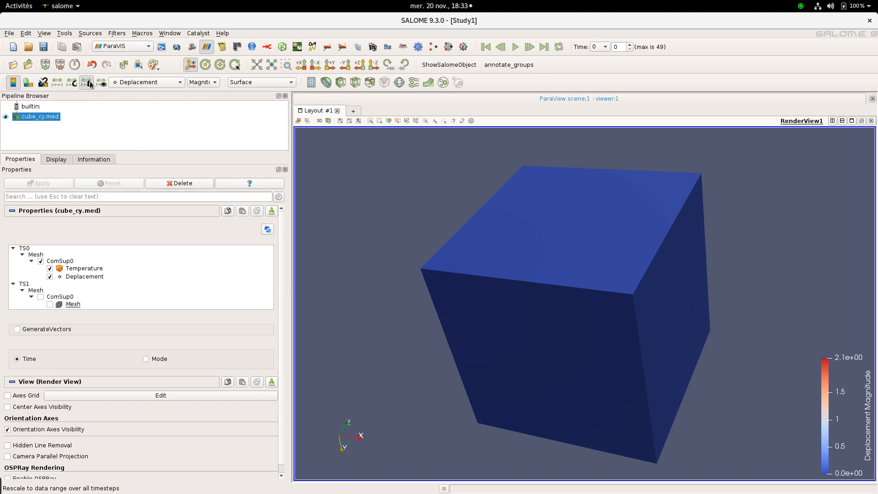
{"action": "left_click", "coordinate": [90, 84]}
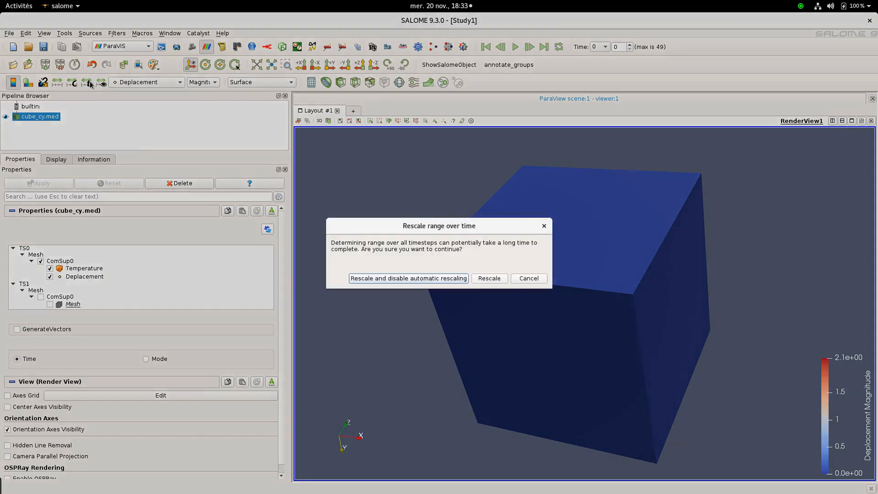
{"action": "left_click", "coordinate": [488, 278]}
{"action": "left_click_drag", "start_coordinate": [575, 305], "coordinate": [266, 268]}
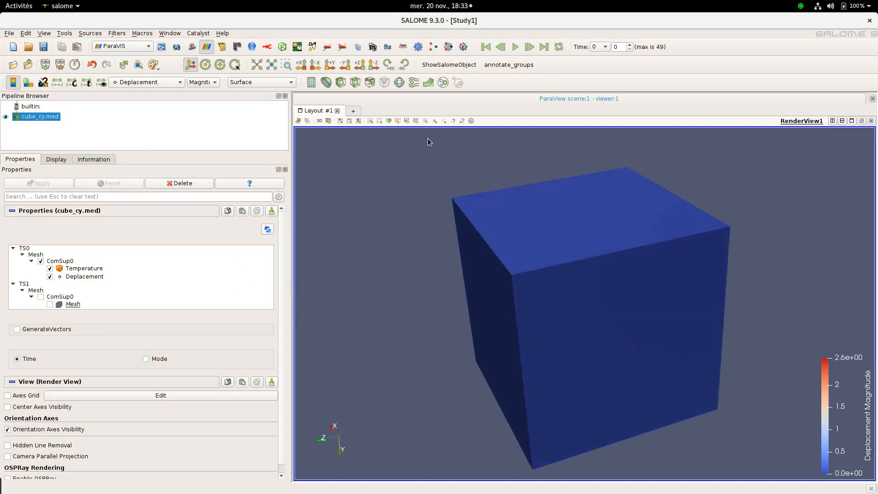
Play the cube's displacement animation through to the last time step
{"action": "left_click", "coordinate": [513, 48]}
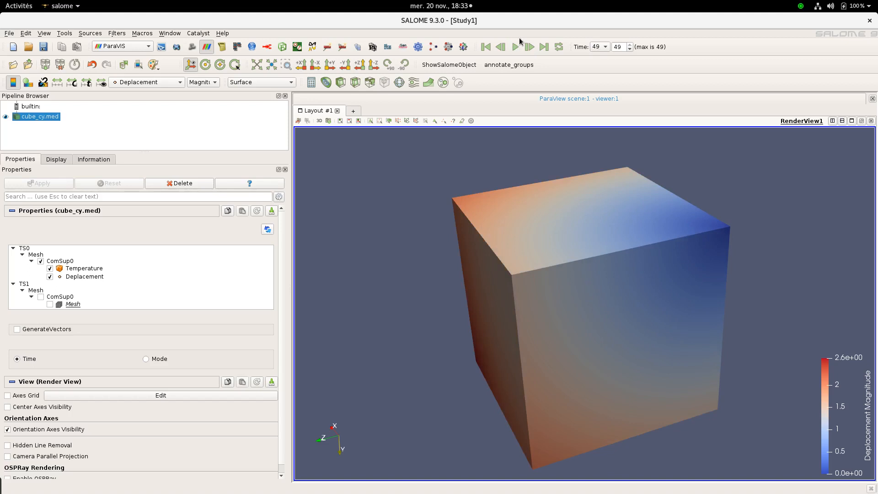
{"action": "left_click_drag", "start_coordinate": [704, 204], "coordinate": [763, 46]}
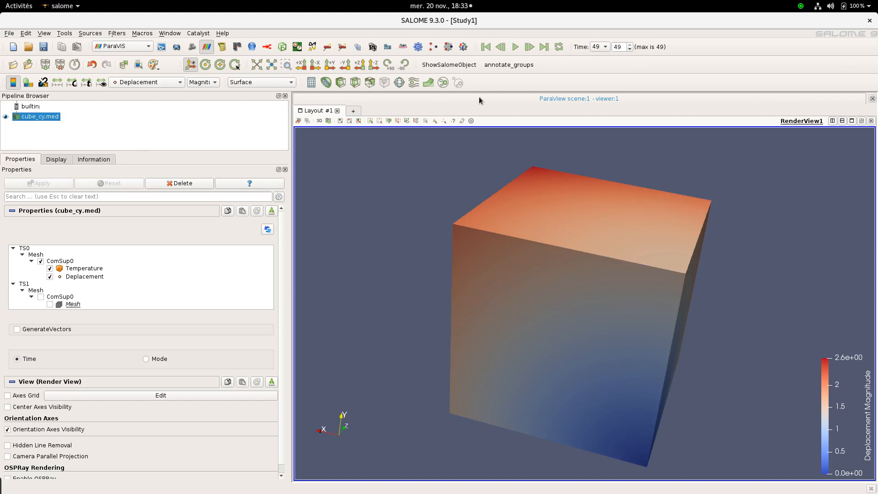
Apply a Glyph filter to the cube with arrows oriented and scaled by Deplacement
{"action": "left_click", "coordinate": [398, 84]}
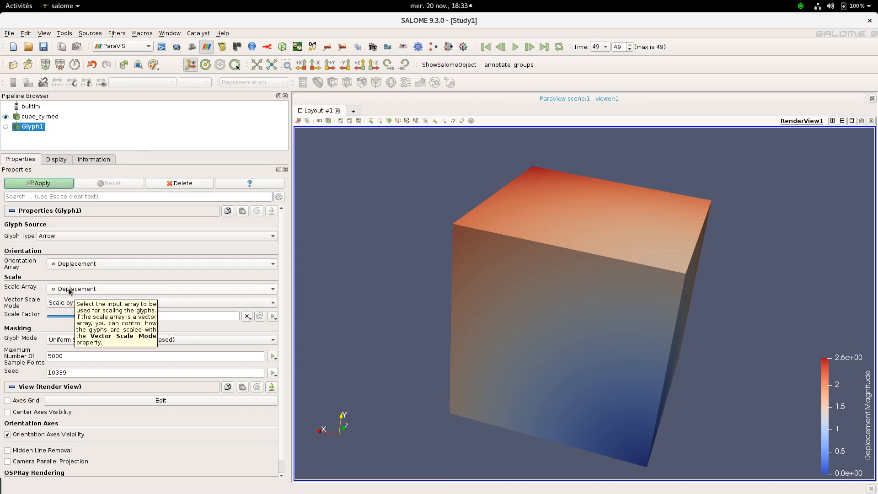
{"action": "left_click", "coordinate": [54, 184]}
{"action": "left_click_drag", "start_coordinate": [358, 369], "coordinate": [430, 425]}
Limit the arrow glyphs to 1500 sample points with Uniform Spatial Distribution (Bounds Based) and play the animation
{"action": "left_click_drag", "start_coordinate": [94, 359], "coordinate": [34, 351]}
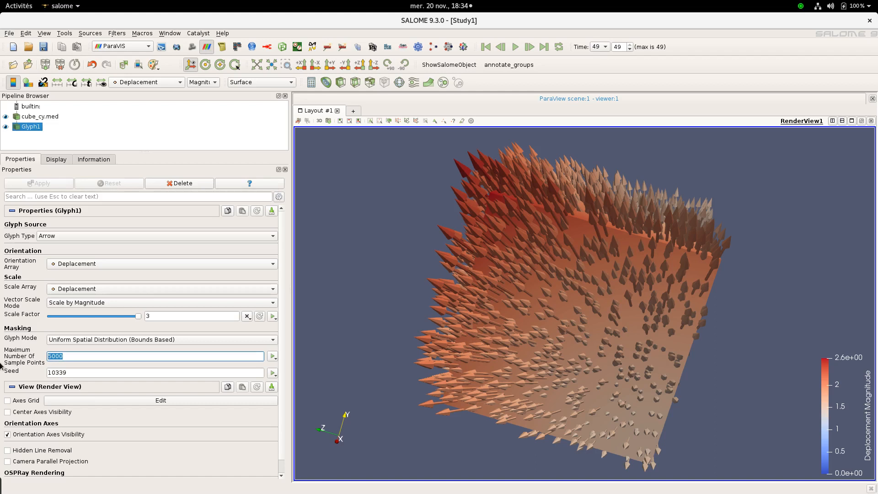
{"action": "type", "text": "1500"}
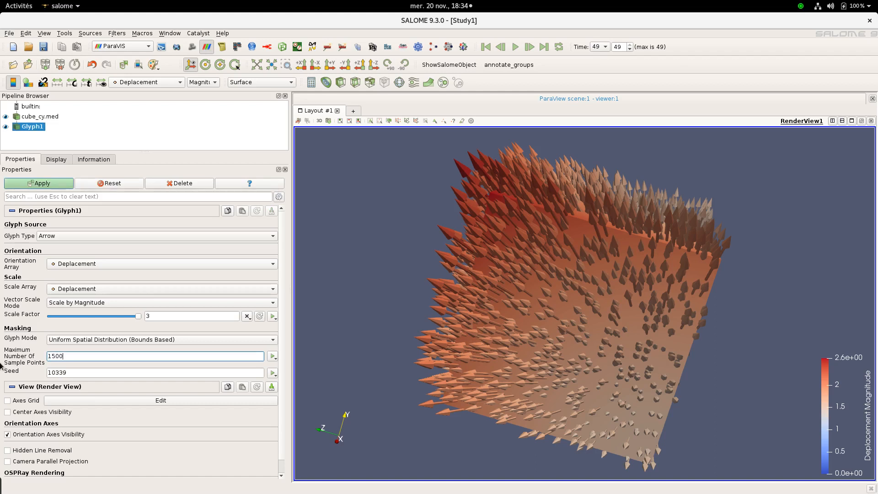
{"action": "left_click", "coordinate": [87, 343]}
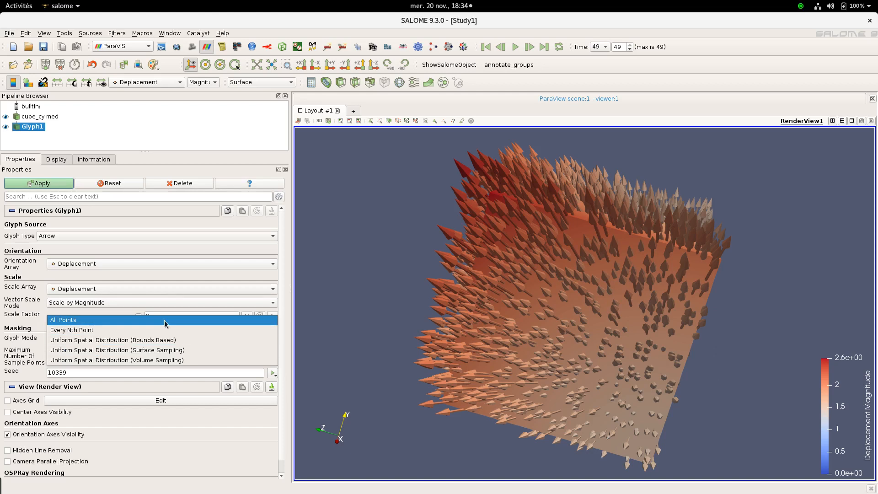
{"action": "left_click", "coordinate": [88, 340]}
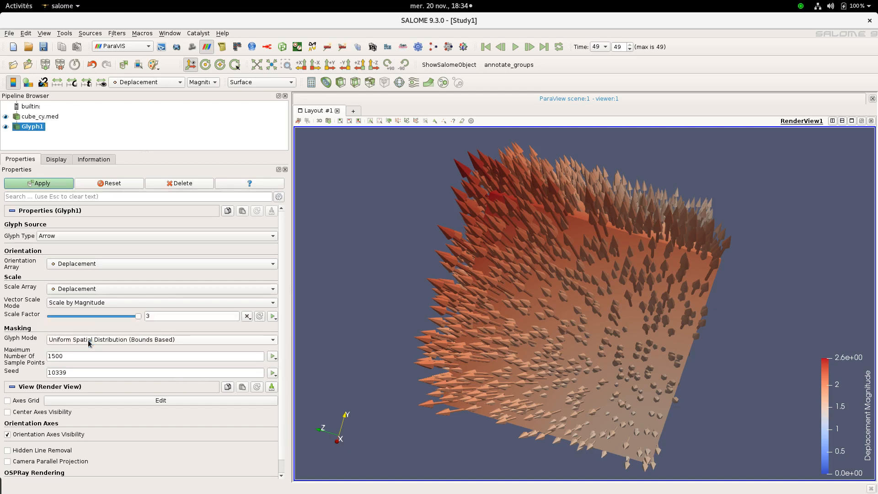
{"action": "left_click", "coordinate": [63, 183]}
{"action": "left_click_drag", "start_coordinate": [451, 375], "coordinate": [717, 457]}
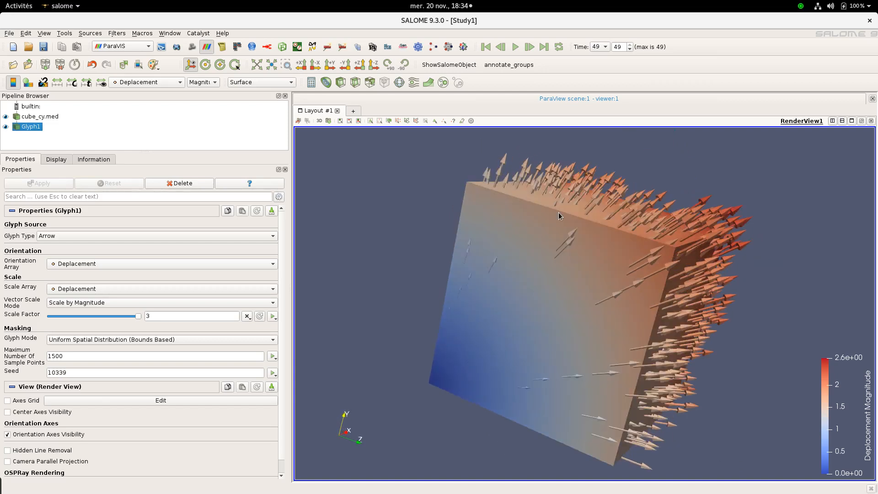
{"action": "left_click", "coordinate": [514, 48]}
Save a screenshot of the render view as Vue.png in Premiers_pas, replacing the existing file and keeping the default image options
{"action": "left_click", "coordinate": [10, 34]}
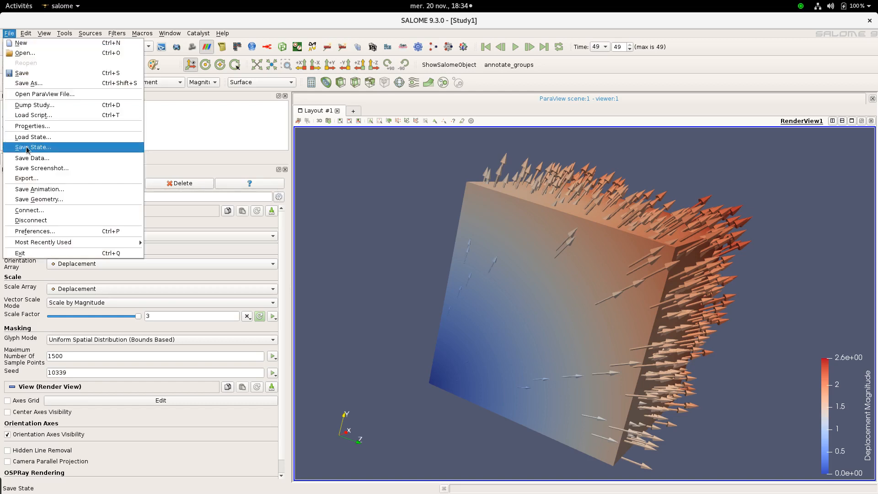
{"action": "left_click", "coordinate": [35, 170]}
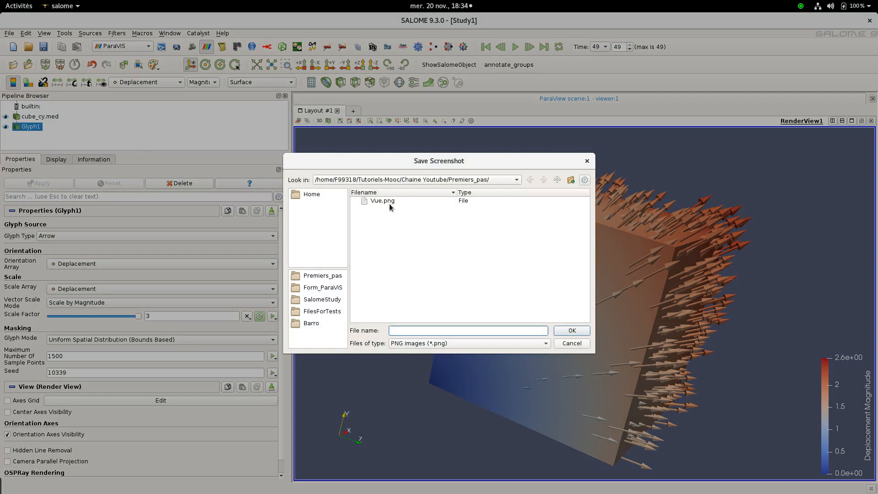
{"action": "left_click", "coordinate": [391, 202]}
{"action": "left_click", "coordinate": [584, 328]}
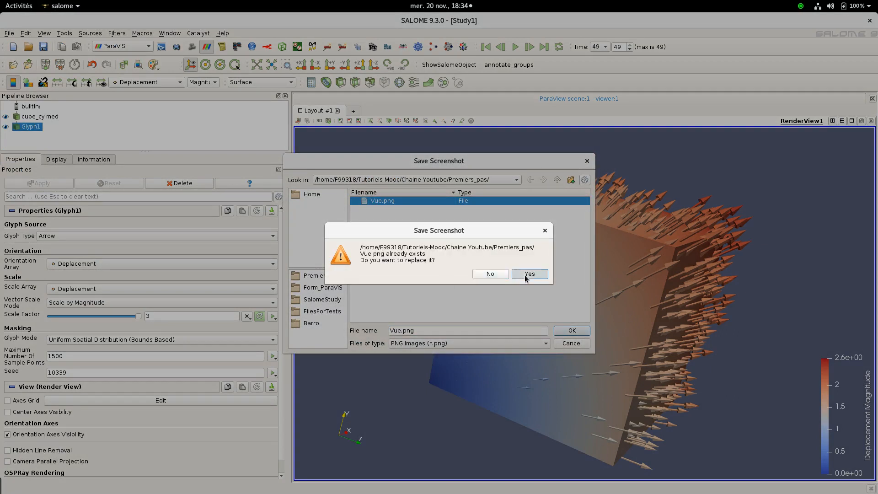
{"action": "left_click", "coordinate": [526, 275]}
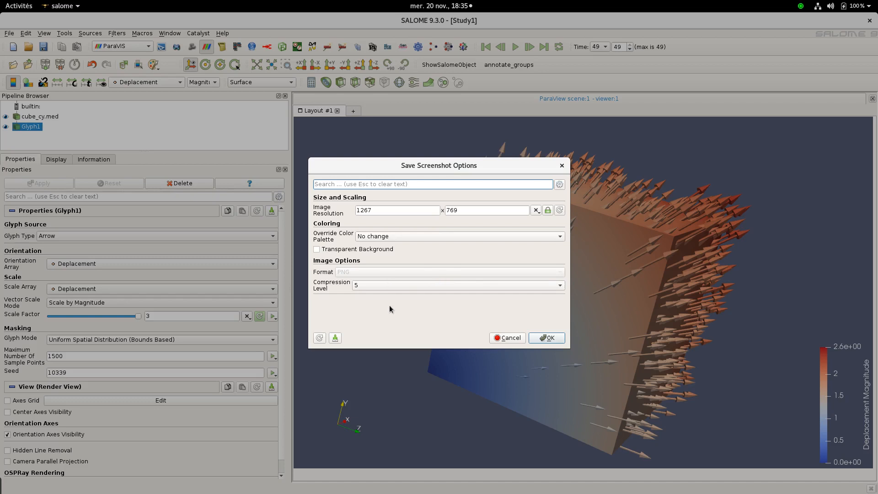
{"action": "left_click", "coordinate": [546, 338]}
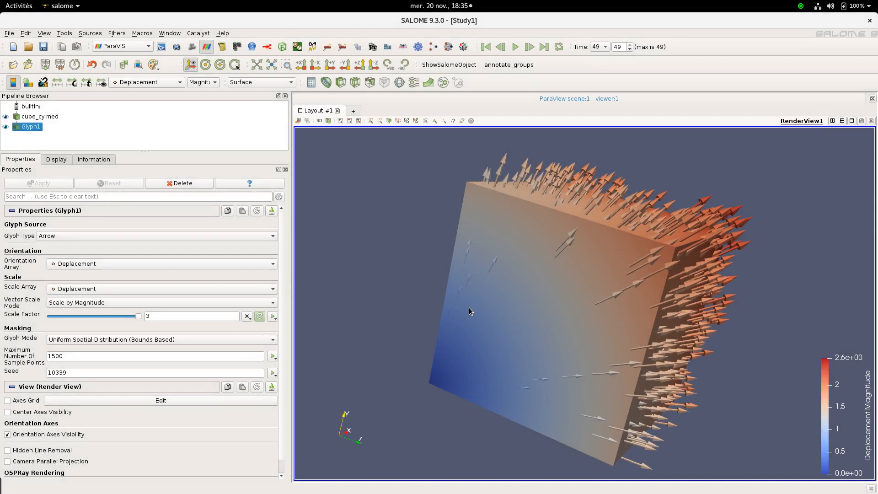